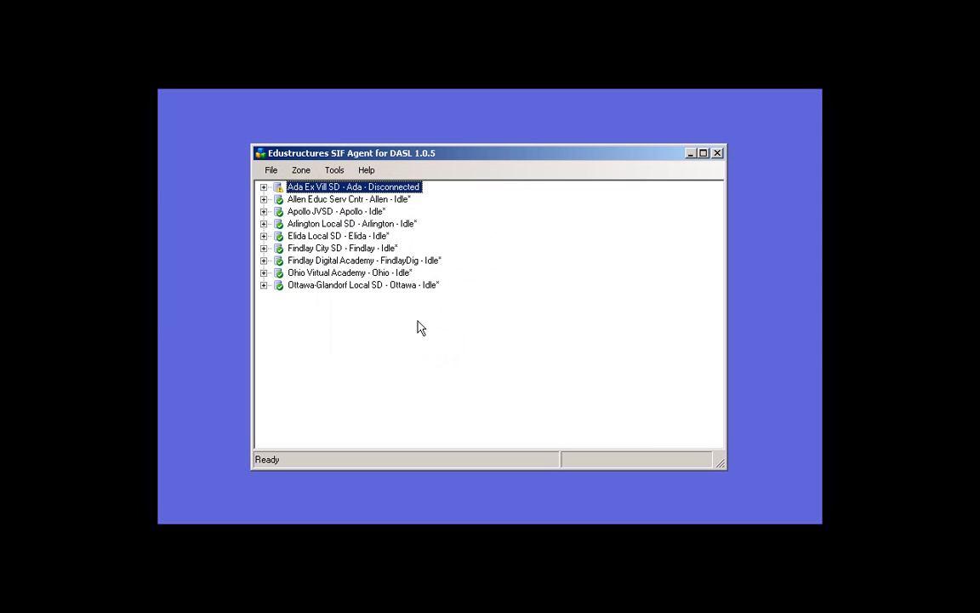
Unregister the agent from the Allen Educ Serv Cntr zone and confirm the removal
{"action": "left_click", "coordinate": [318, 198]}
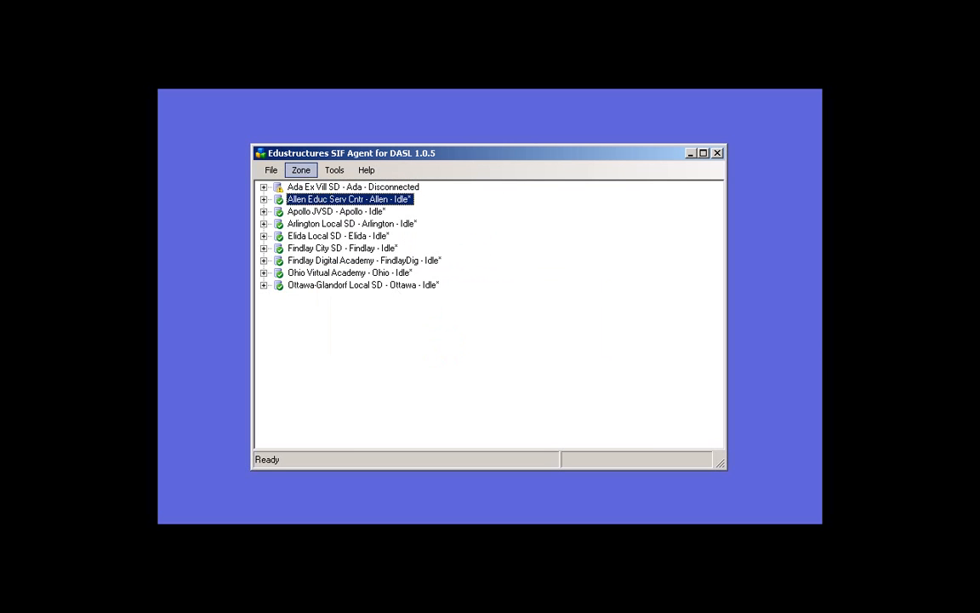
{"action": "left_click", "coordinate": [301, 170]}
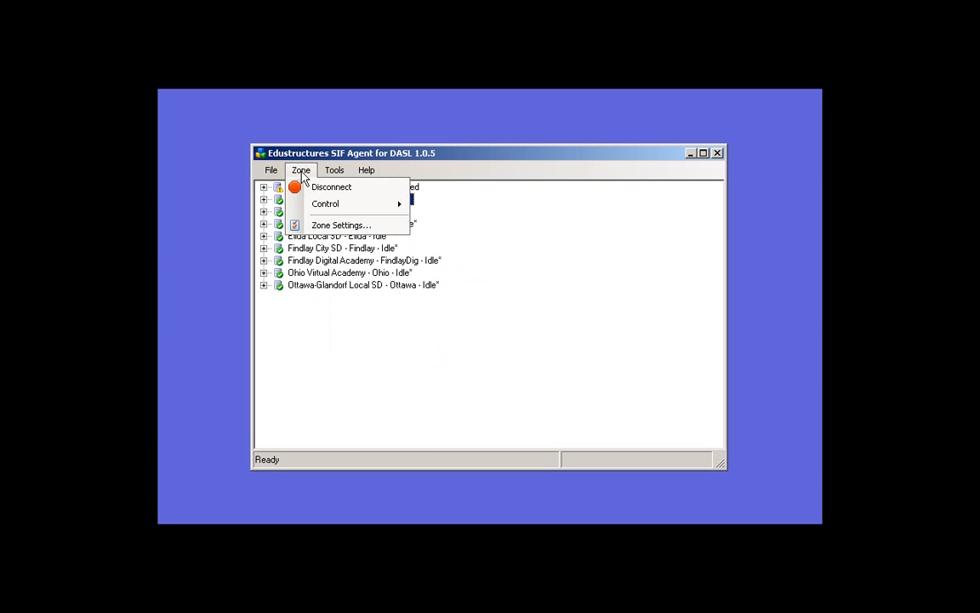
{"action": "mouse_move", "coordinate": [328, 206]}
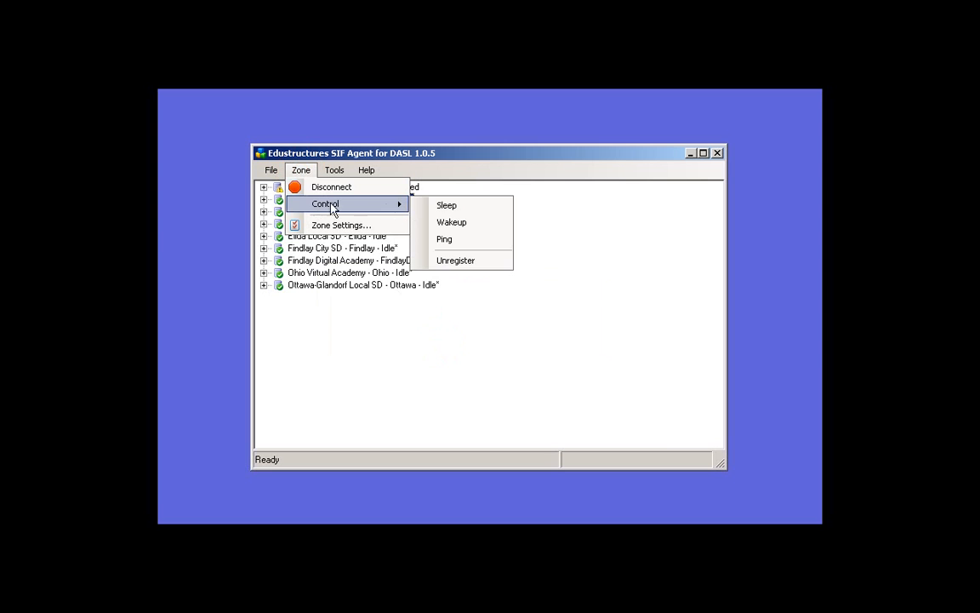
{"action": "left_click", "coordinate": [473, 261]}
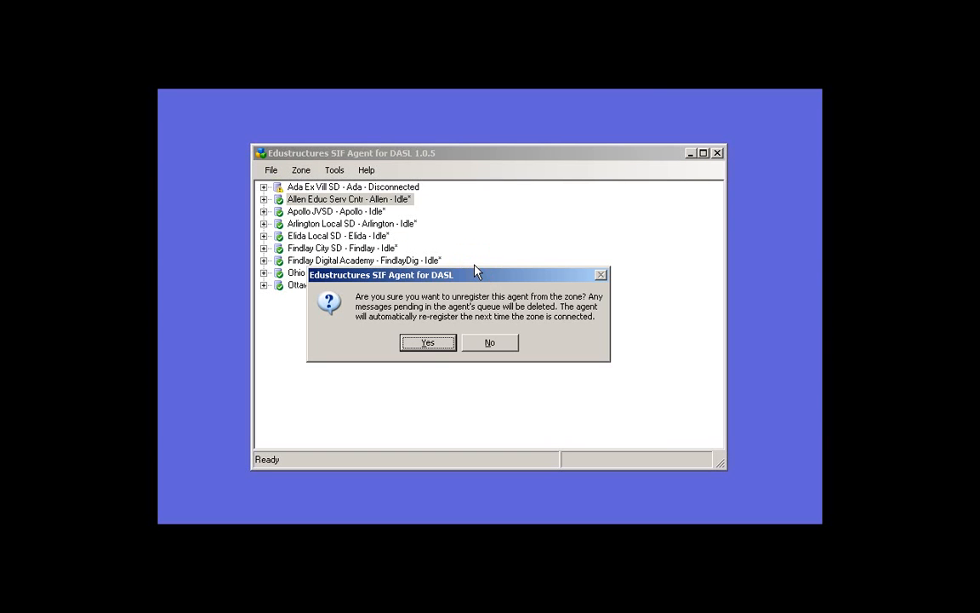
{"action": "left_click", "coordinate": [427, 342]}
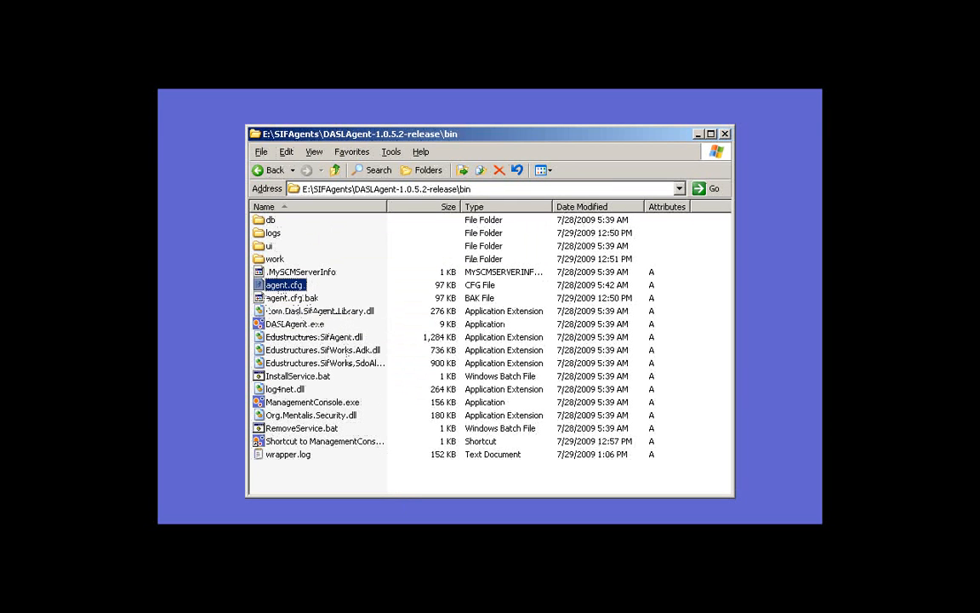
In agent.cfg in WordPad, add <property name="agent.opts.EventReporter" value="false" /> below the agent.db.commandtimeout property and save the file
{"action": "key", "text": "alt+Tab"}
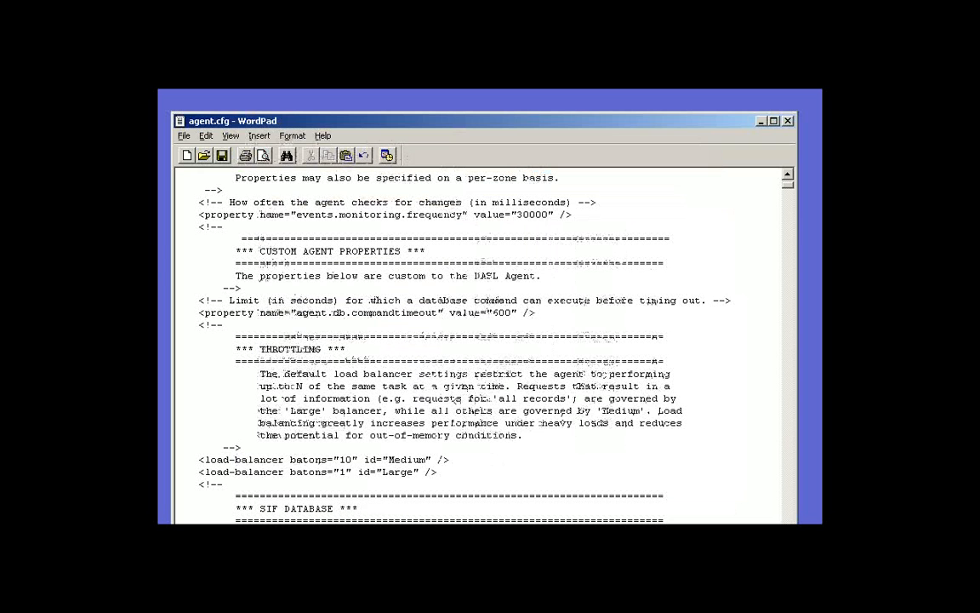
{"action": "left_click", "coordinate": [541, 312]}
{"action": "left_click_drag", "start_coordinate": [198, 312], "coordinate": [546, 312]}
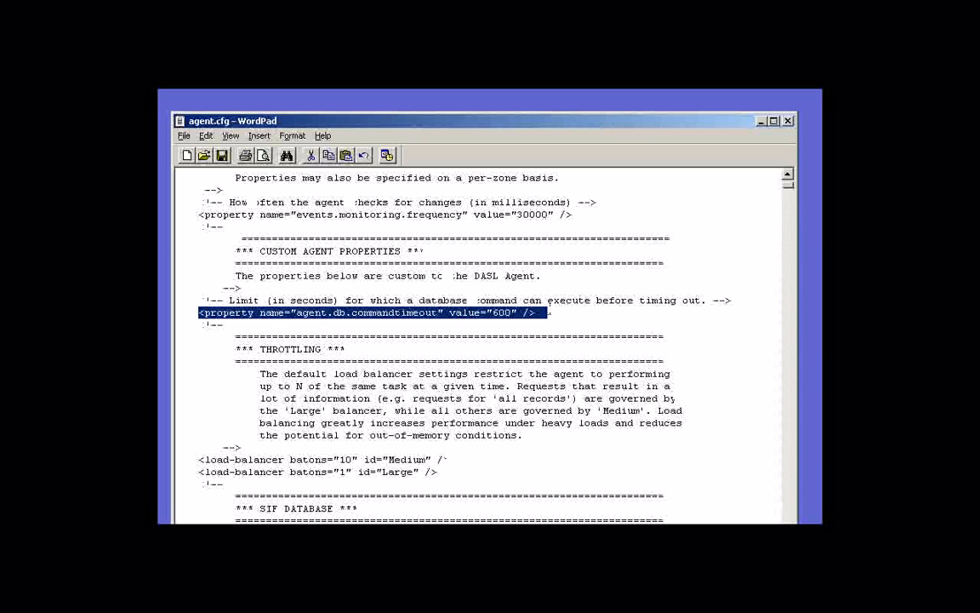
{"action": "left_click", "coordinate": [537, 312]}
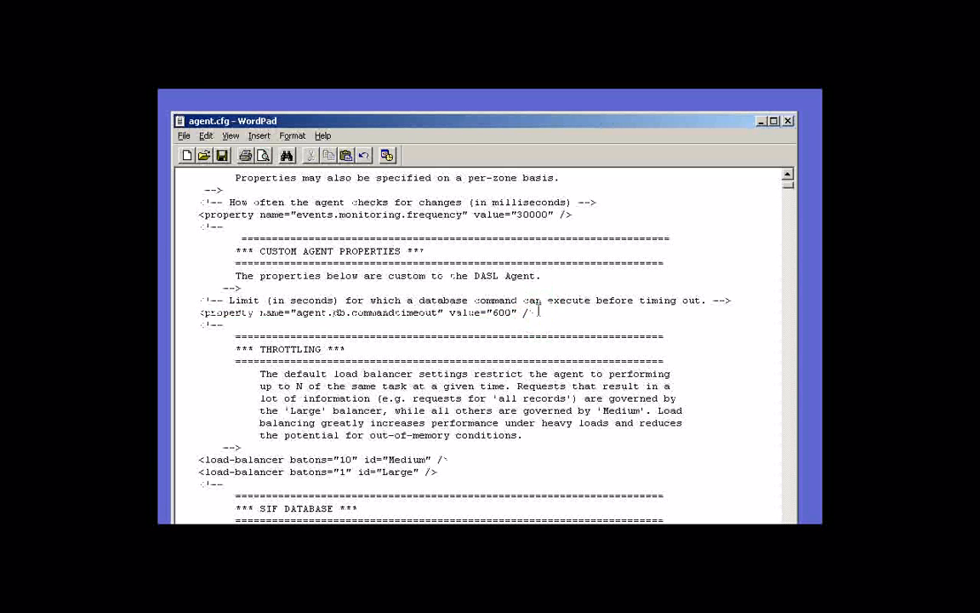
{"action": "key", "text": "Return"}
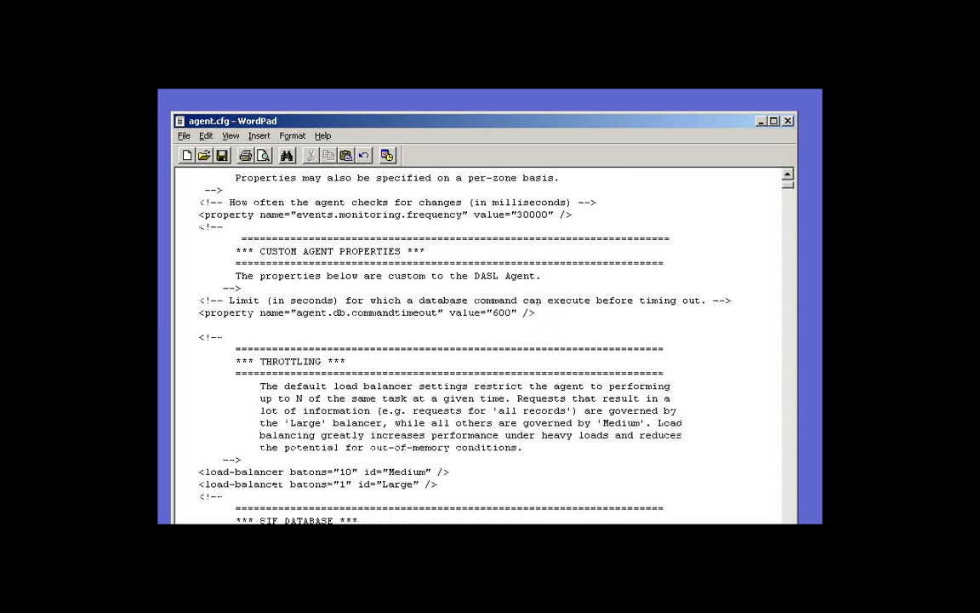
{"action": "type", "text": "<property name=\"agent.opts.EventReporter\" value=\"false\" />"}
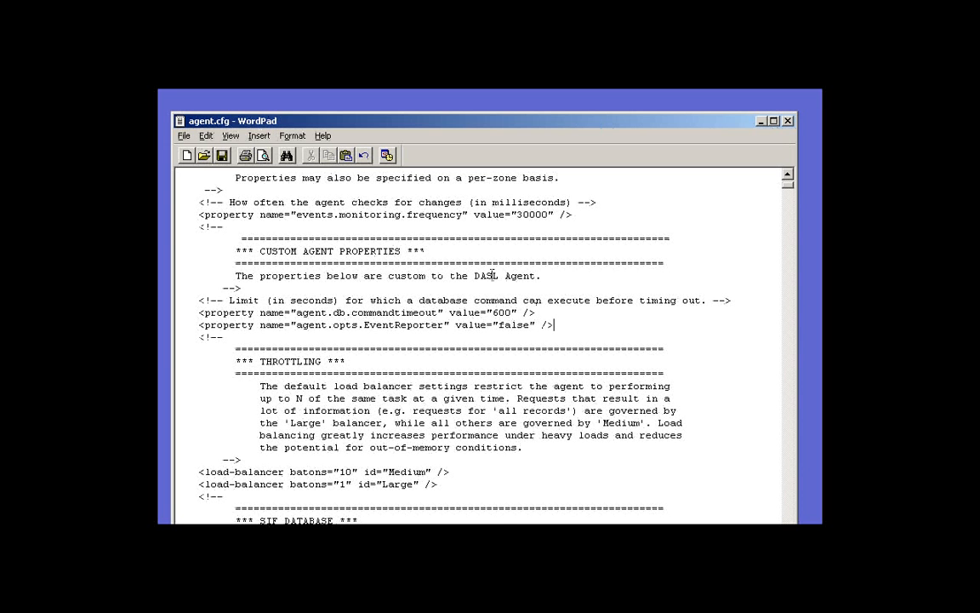
{"action": "scroll", "coordinate": [204, 143], "scroll_direction": "down", "scroll_amount": 4}
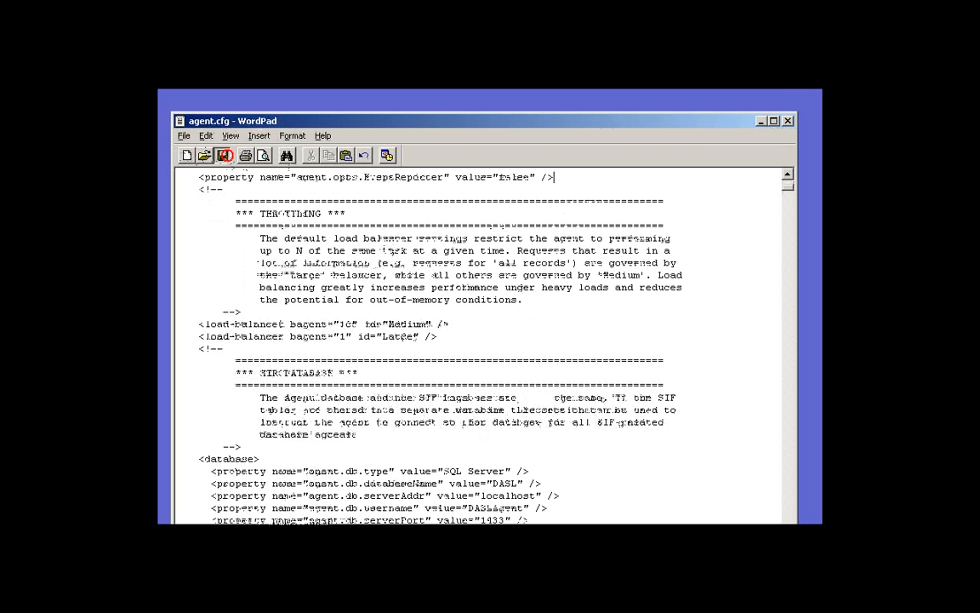
{"action": "left_click", "coordinate": [761, 122]}
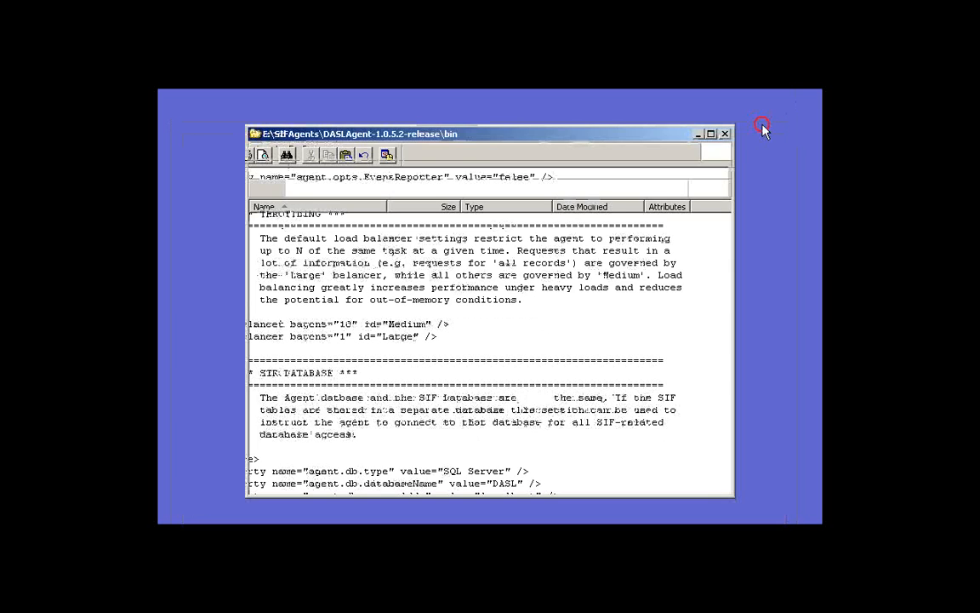
{"action": "left_click", "coordinate": [693, 134]}
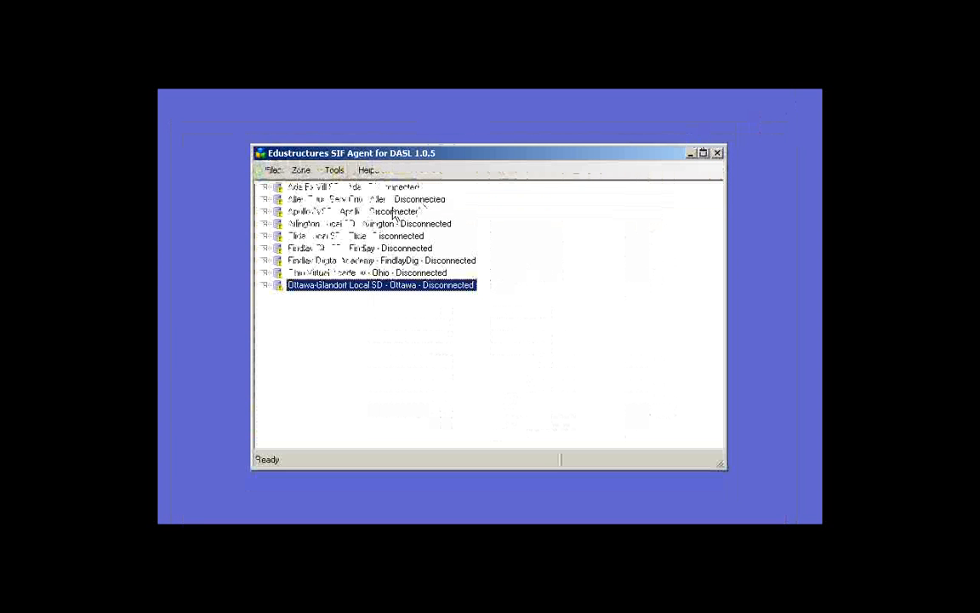
Shut down the SIF Agent for DASL from its console and confirm stopping it
{"action": "left_click", "coordinate": [272, 171]}
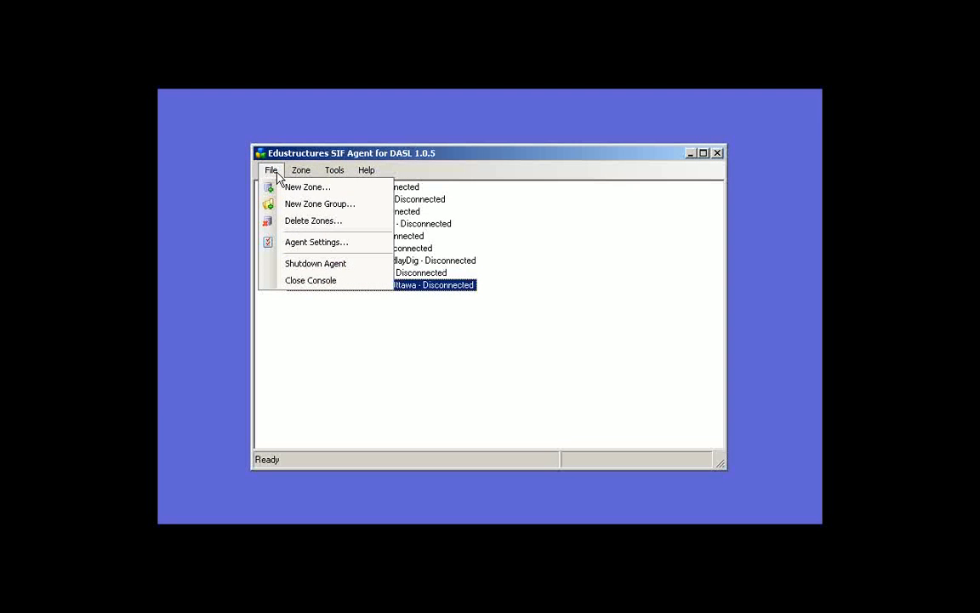
{"action": "left_click", "coordinate": [293, 267]}
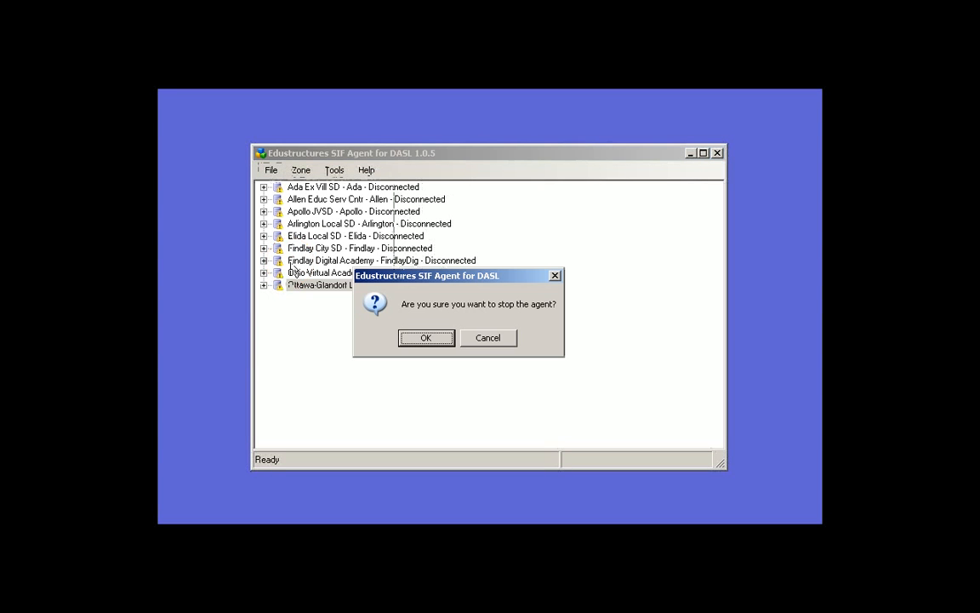
{"action": "left_click", "coordinate": [426, 339]}
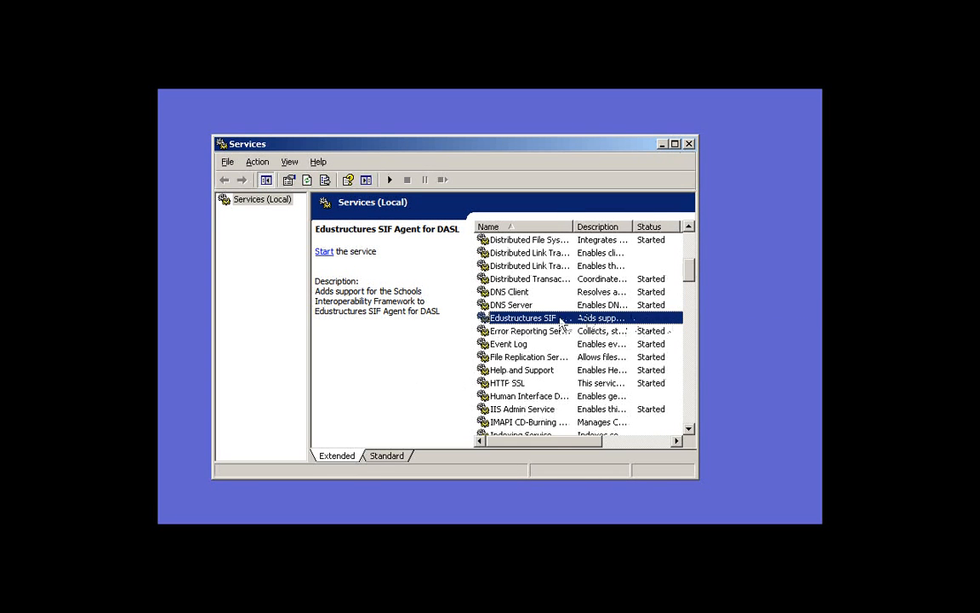
In Windows Services, set the startup type of the Edustructures SIF Agent for DASL service to Manual and apply it
{"action": "right_click", "coordinate": [549, 323]}
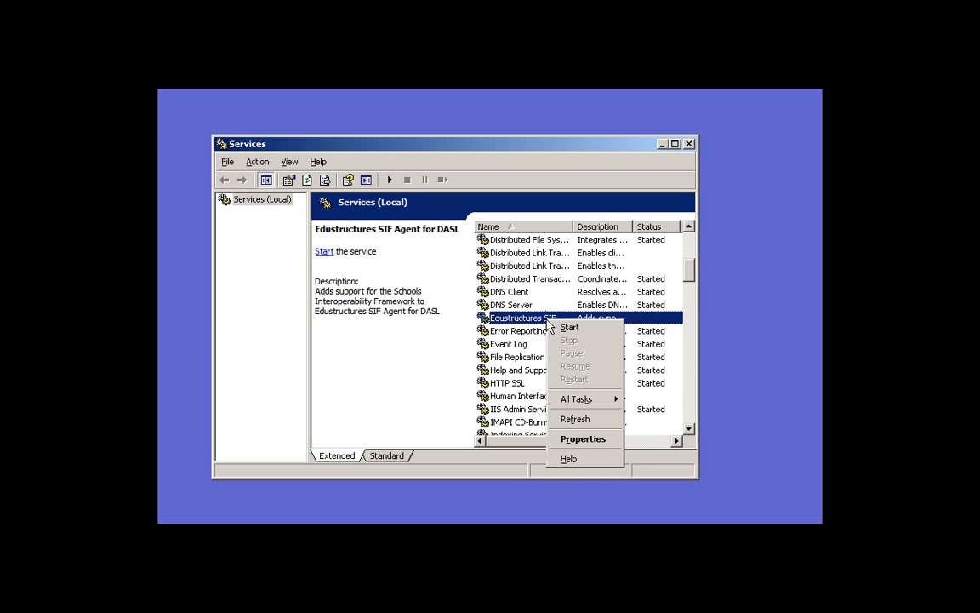
{"action": "left_click", "coordinate": [579, 438]}
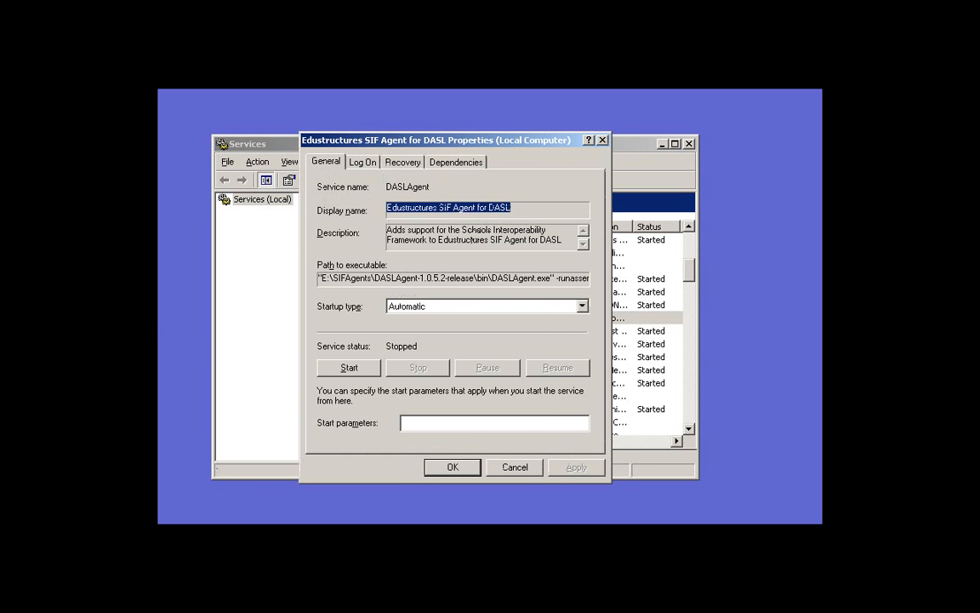
{"action": "left_click", "coordinate": [583, 307]}
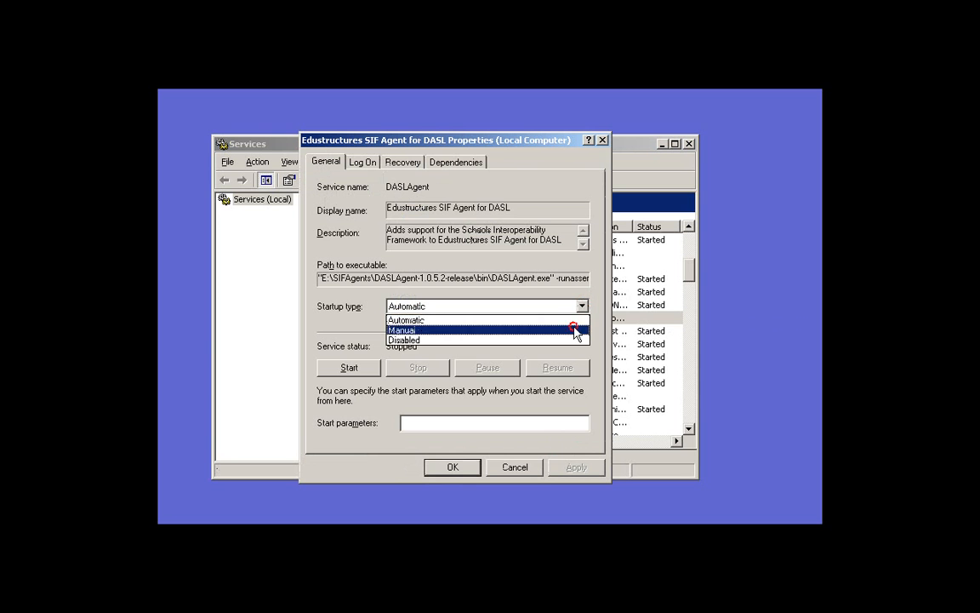
{"action": "left_click", "coordinate": [577, 331]}
{"action": "left_click", "coordinate": [576, 467]}
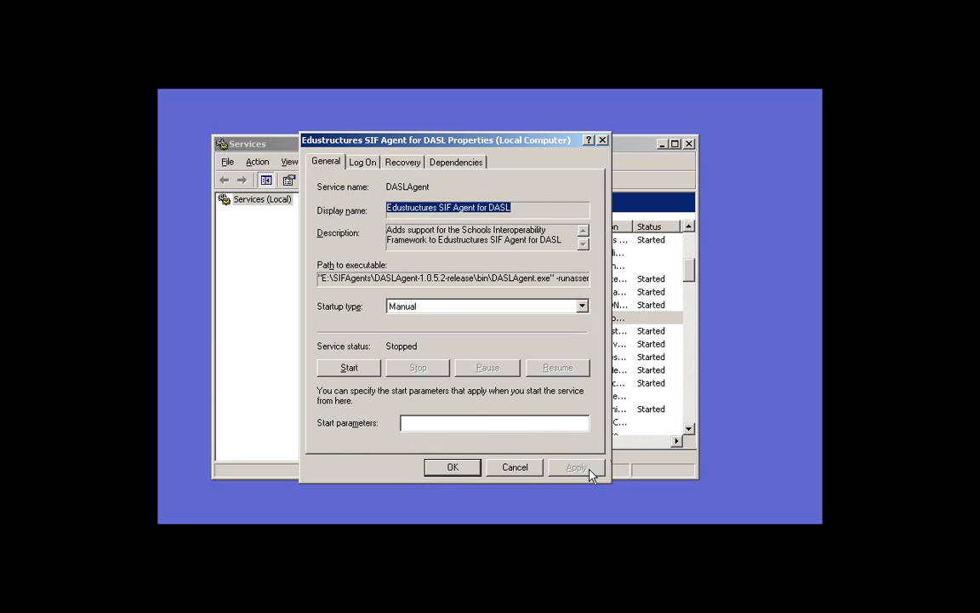
{"action": "left_click", "coordinate": [453, 467]}
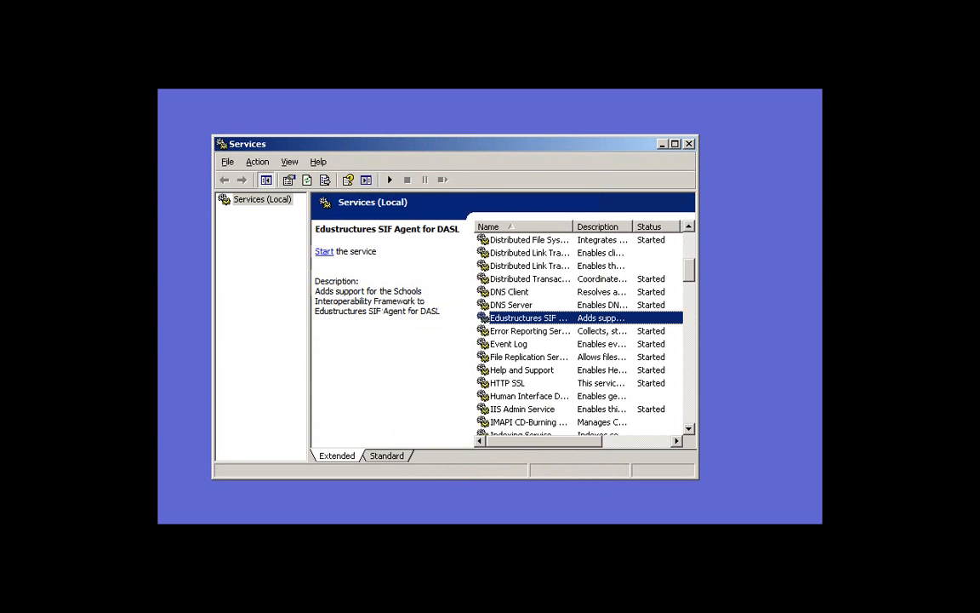
{"action": "left_click", "coordinate": [662, 144]}
Set the Edustructures SIF Agent for DASL service to Automatic startup, start it, apply the change and close Services
{"action": "right_click", "coordinate": [607, 324]}
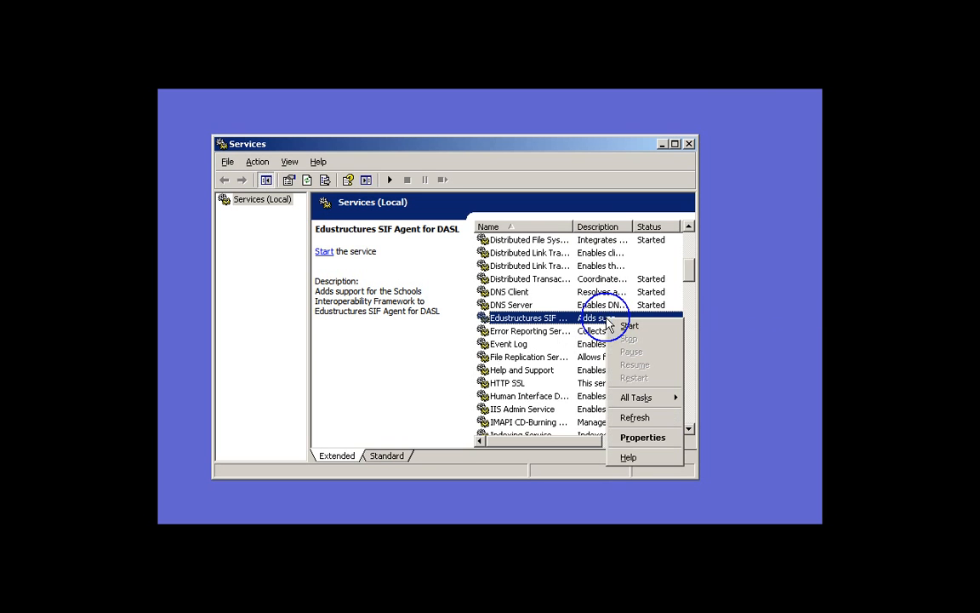
{"action": "left_click", "coordinate": [613, 445]}
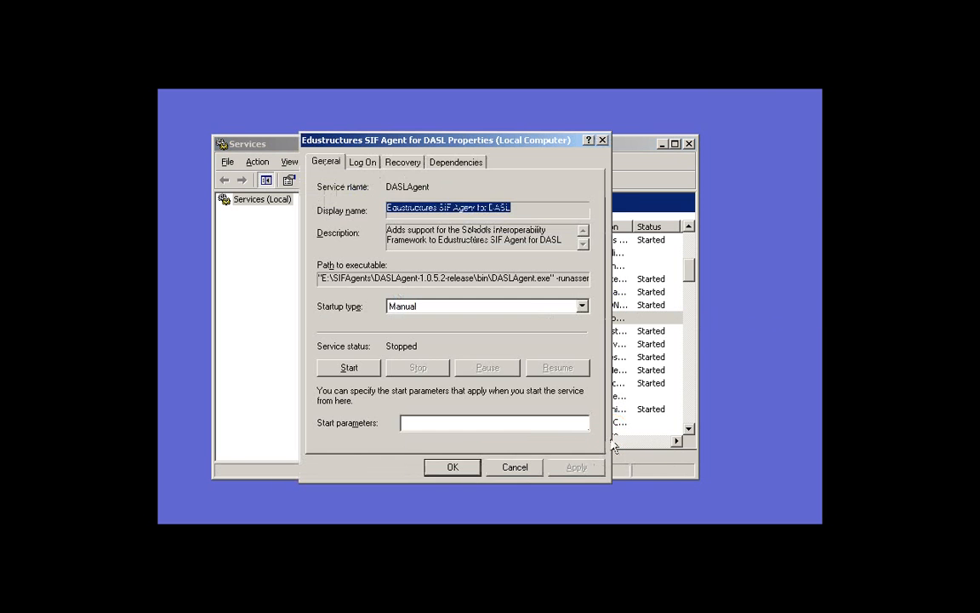
{"action": "left_click", "coordinate": [581, 306]}
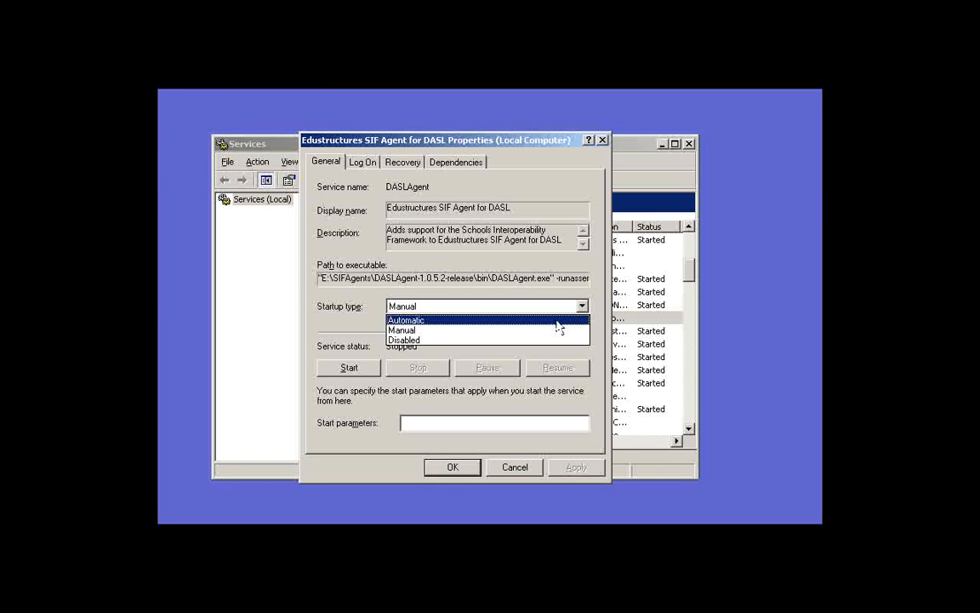
{"action": "left_click", "coordinate": [557, 320]}
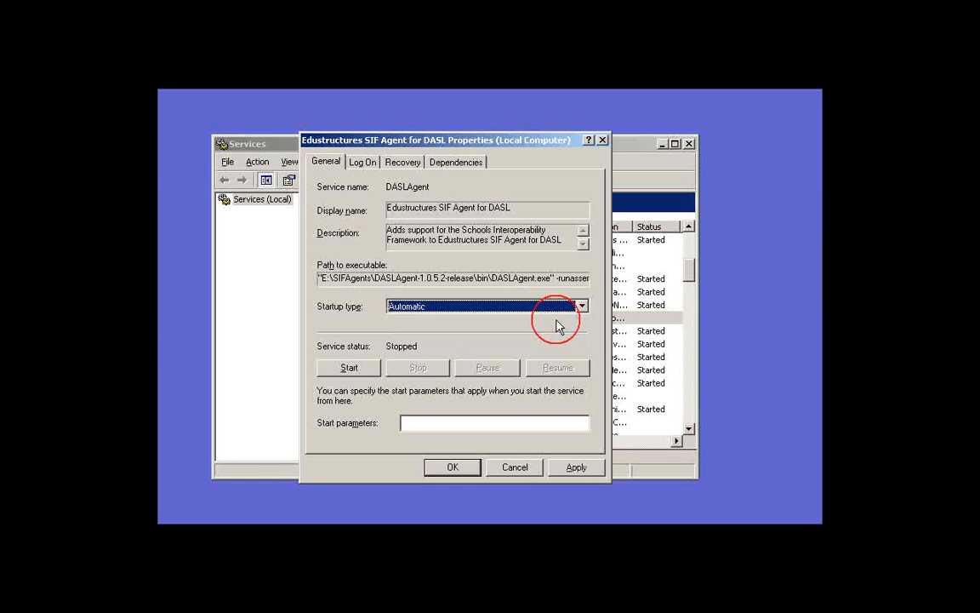
{"action": "left_click", "coordinate": [350, 367]}
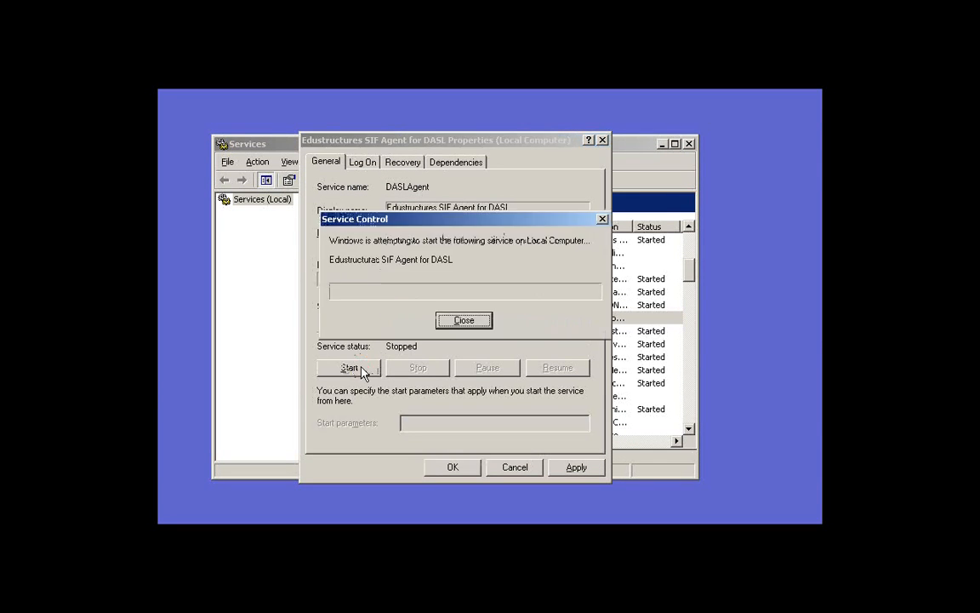
{"action": "left_click", "coordinate": [579, 468]}
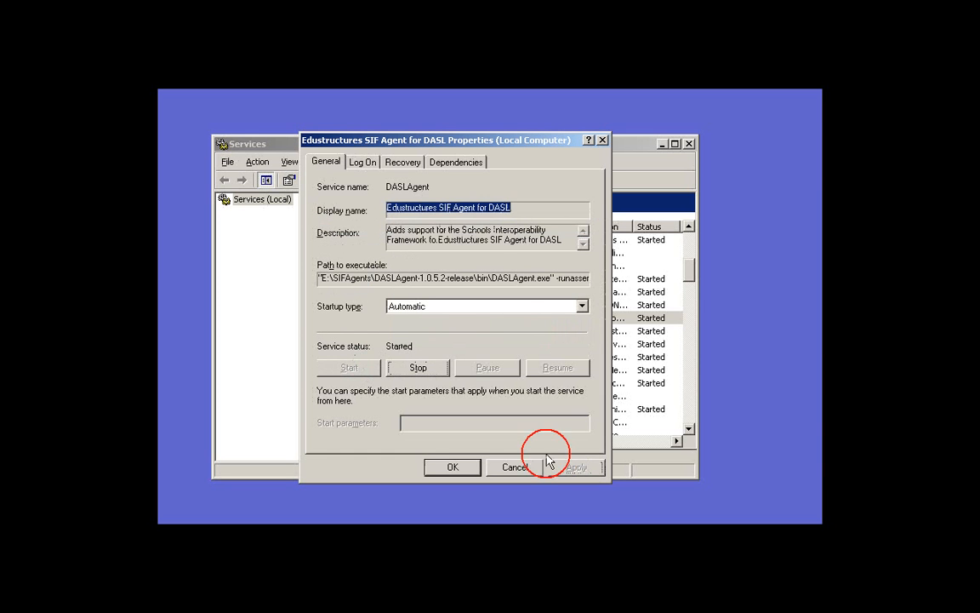
{"action": "left_click", "coordinate": [451, 467]}
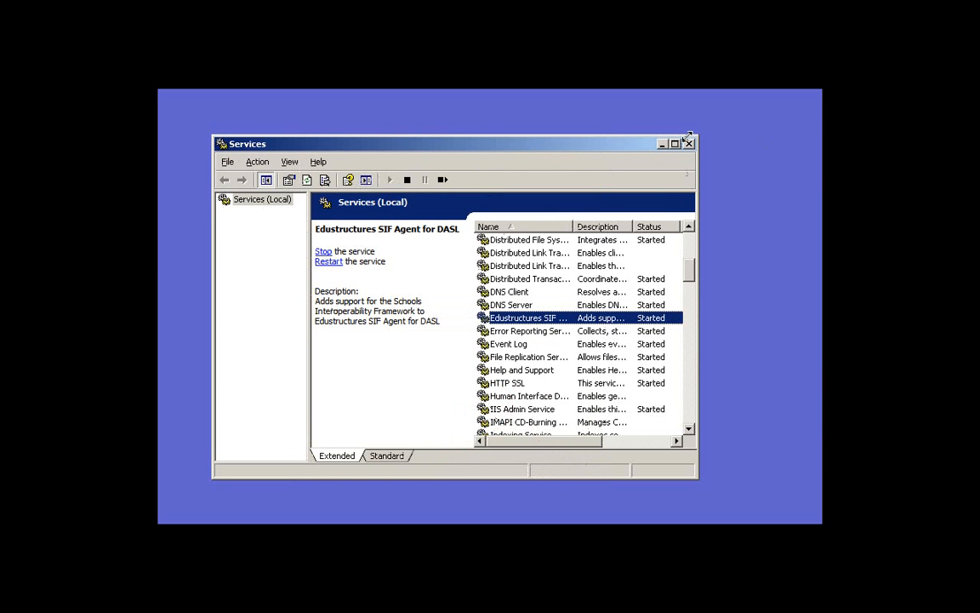
{"action": "left_click", "coordinate": [689, 144]}
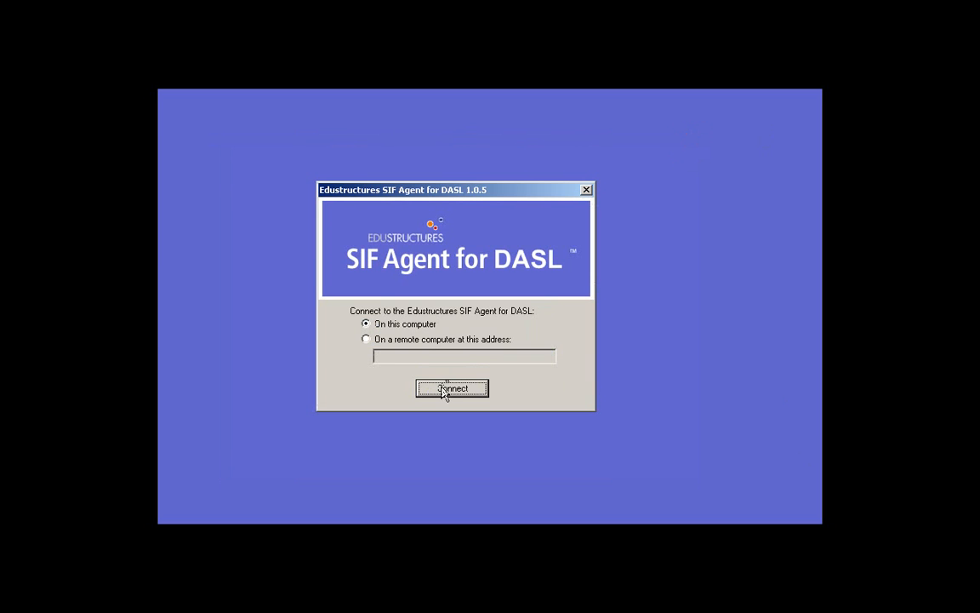
Connect the SIF Agent for DASL console to the agent on this computer and open the Event Viewer
{"action": "left_click", "coordinate": [446, 390]}
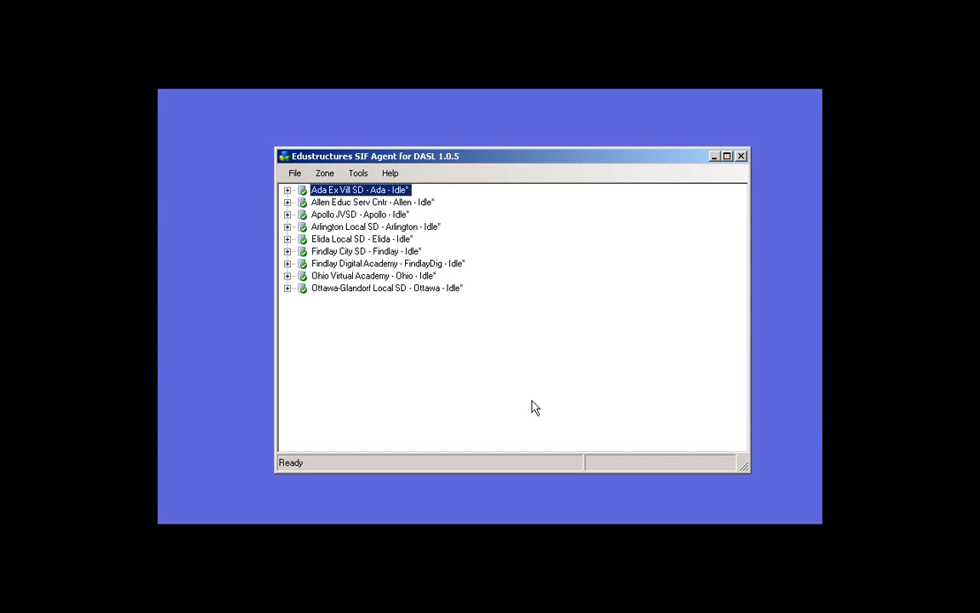
{"action": "left_click", "coordinate": [359, 174]}
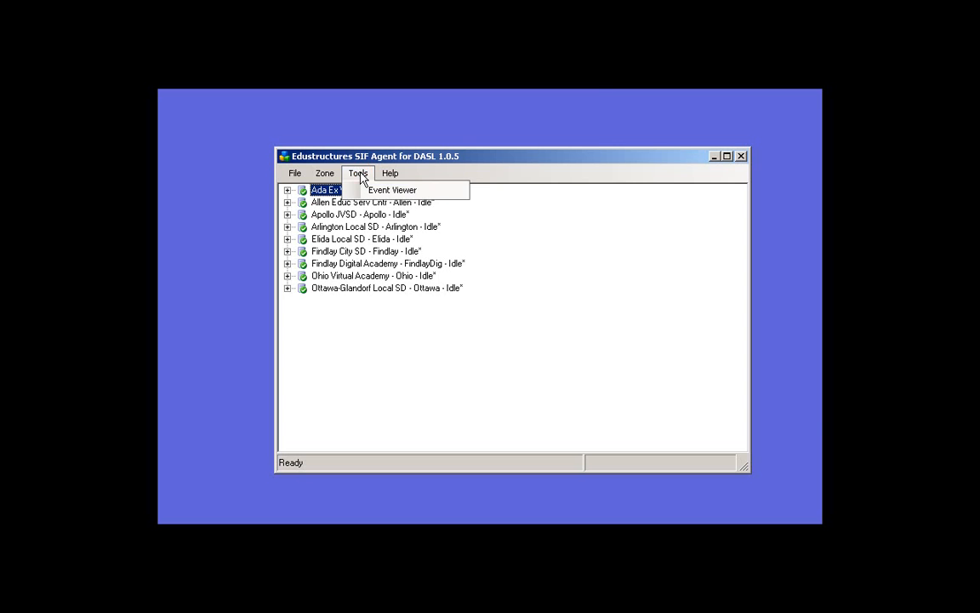
{"action": "left_click", "coordinate": [379, 191]}
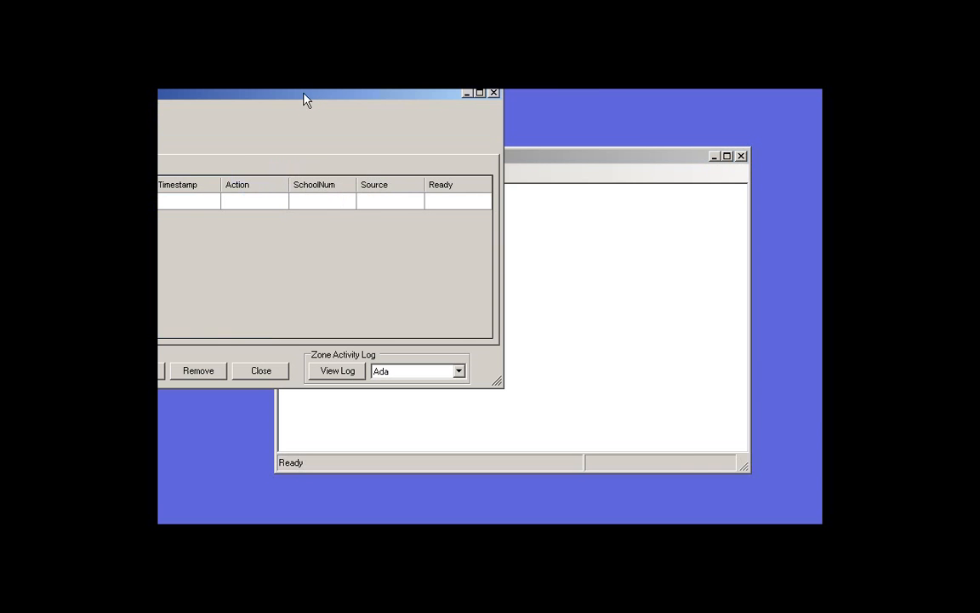
{"action": "left_click_drag", "start_coordinate": [307, 100], "coordinate": [556, 169]}
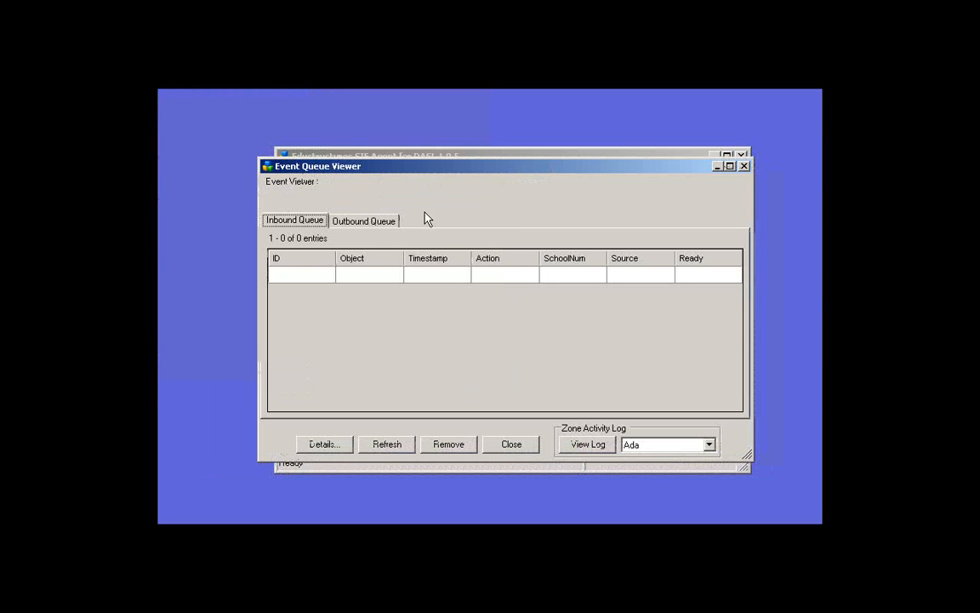
Remove the entries from the Outbound Queue, confirm the deletion, and close the Event Queue Viewer
{"action": "left_click", "coordinate": [387, 225]}
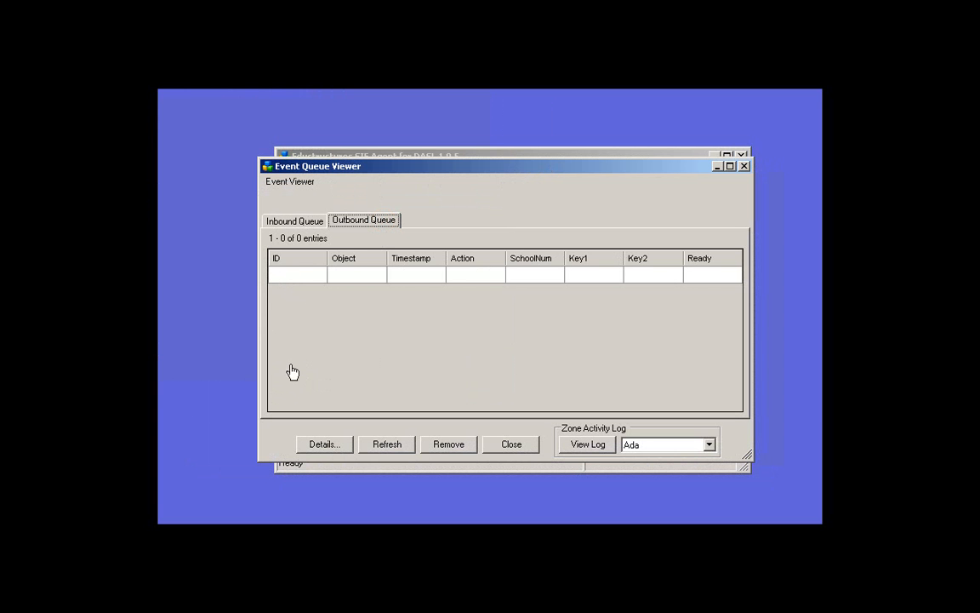
{"action": "left_click", "coordinate": [450, 447]}
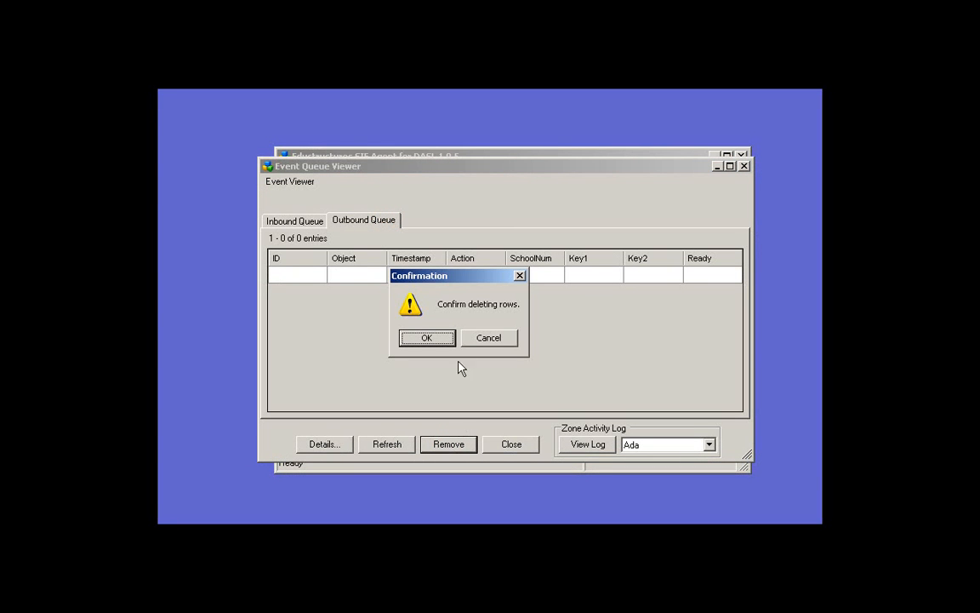
{"action": "left_click", "coordinate": [441, 339]}
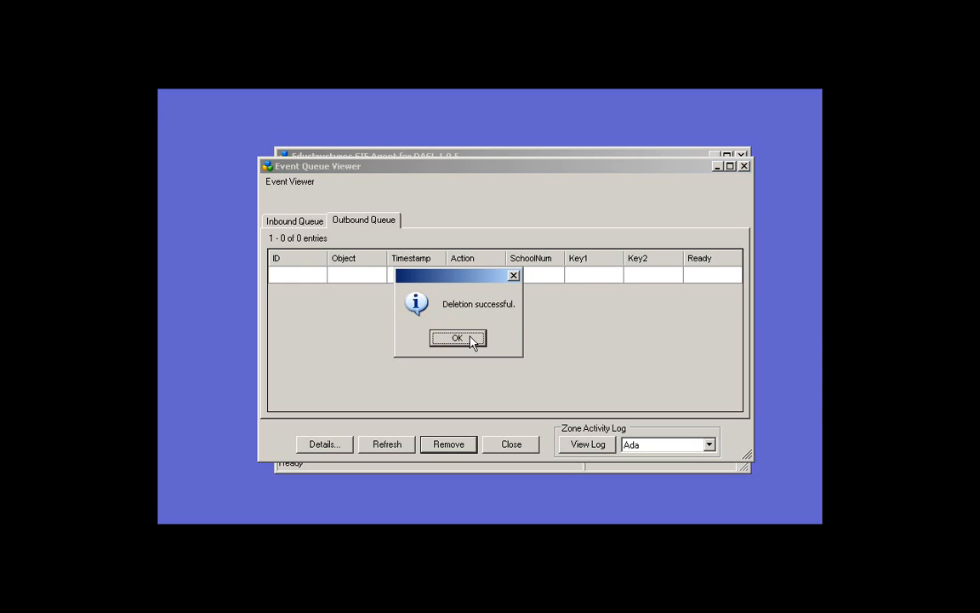
{"action": "left_click", "coordinate": [470, 340]}
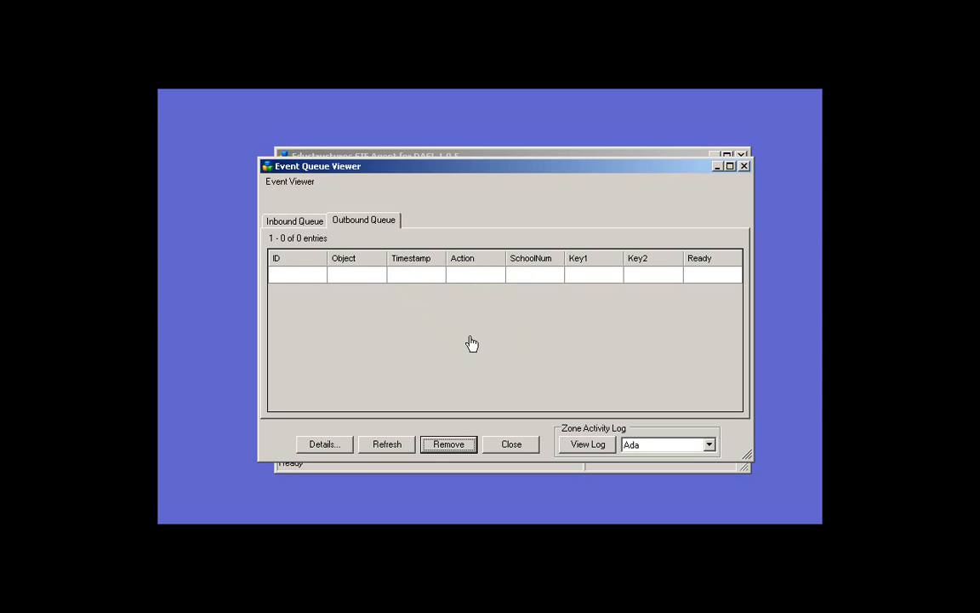
{"action": "left_click", "coordinate": [513, 448]}
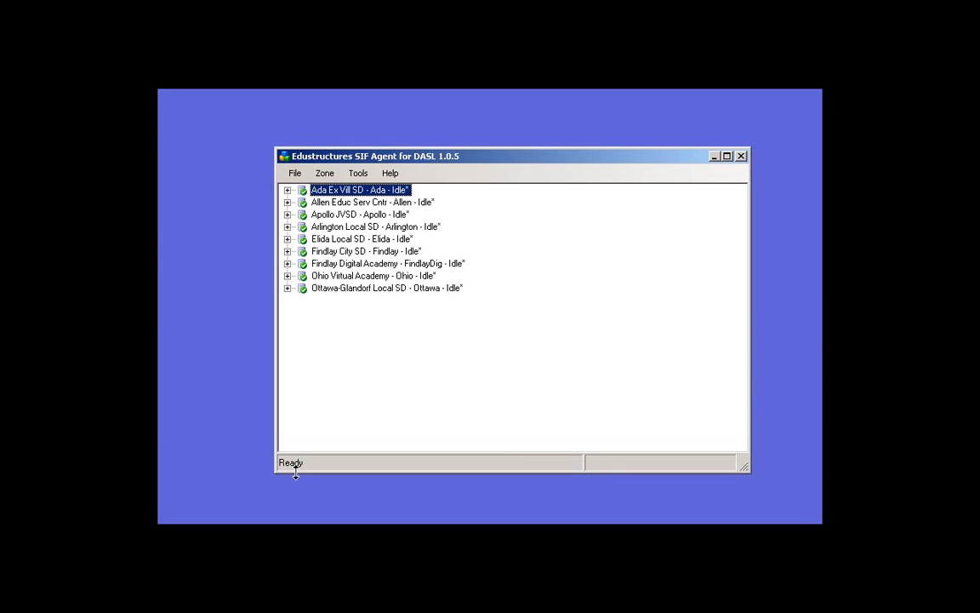
In the agent's default zone settings, keep 2009-2010 as the School Year, apply it and close the settings
{"action": "left_click", "coordinate": [295, 173]}
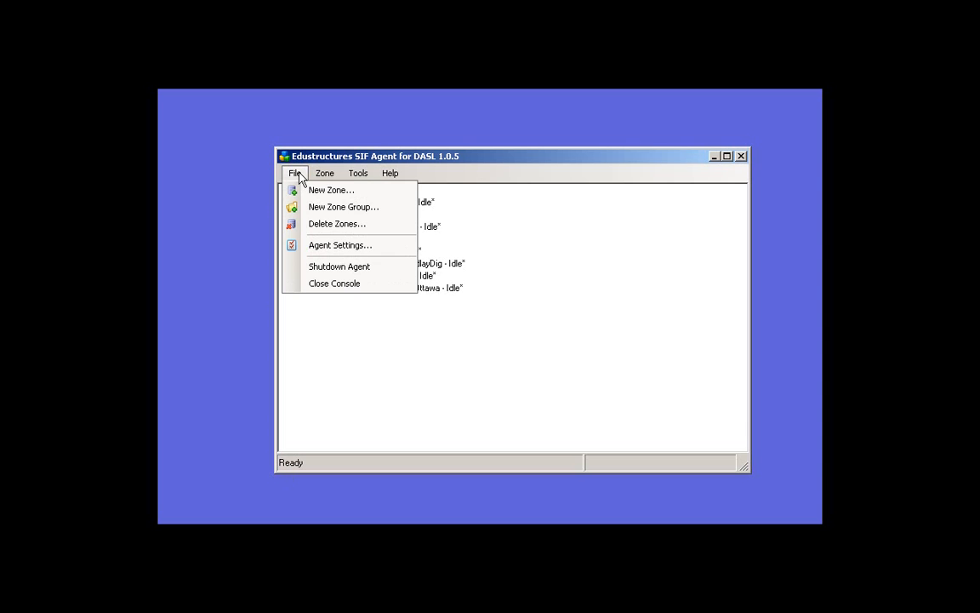
{"action": "left_click", "coordinate": [315, 244]}
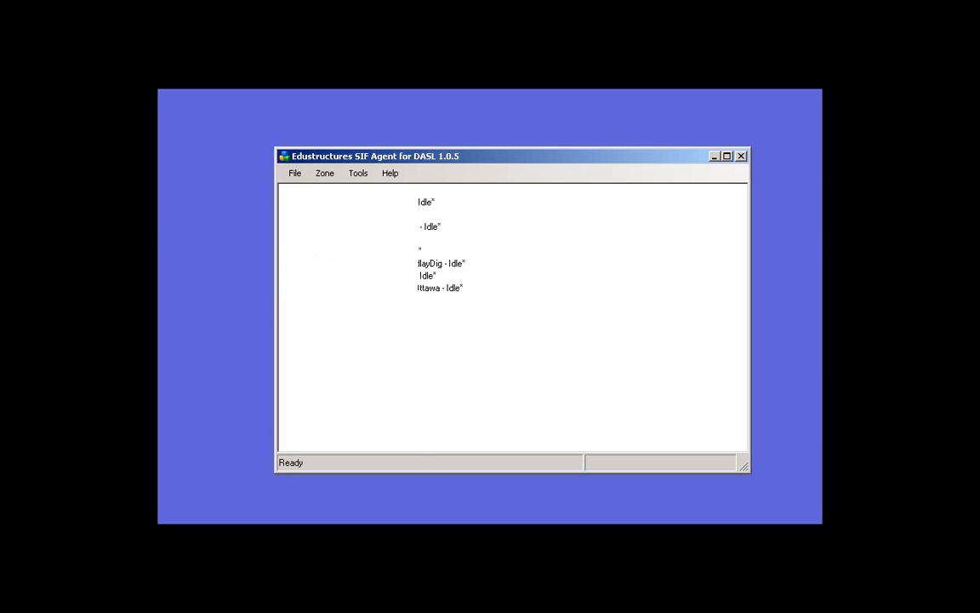
{"action": "left_click", "coordinate": [349, 247]}
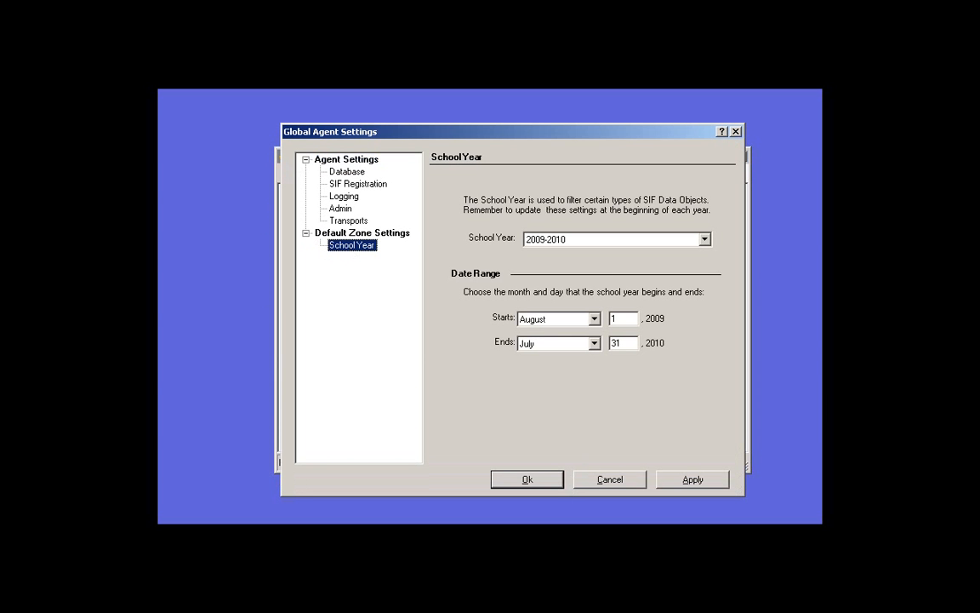
{"action": "left_click", "coordinate": [706, 240]}
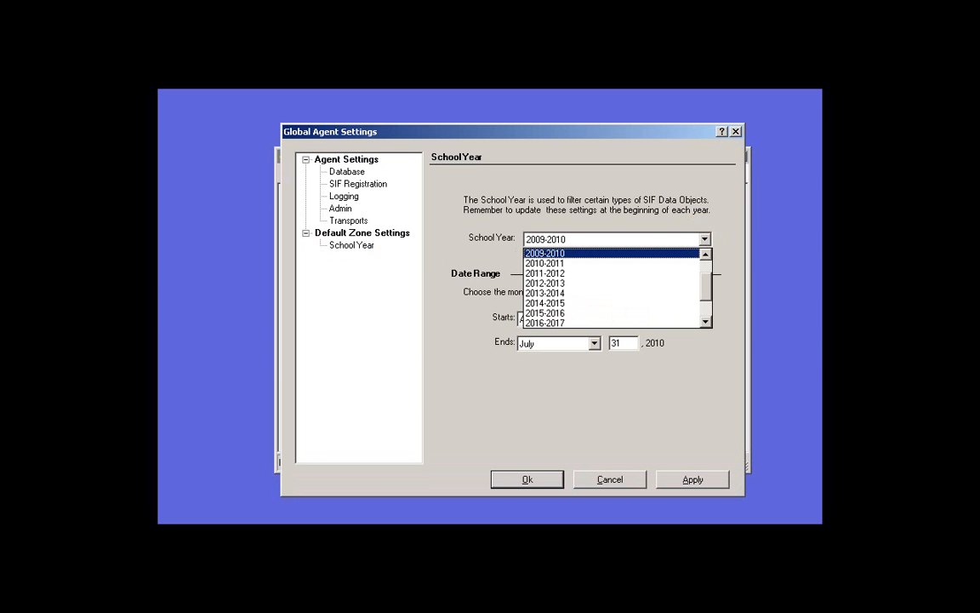
{"action": "left_click", "coordinate": [706, 242]}
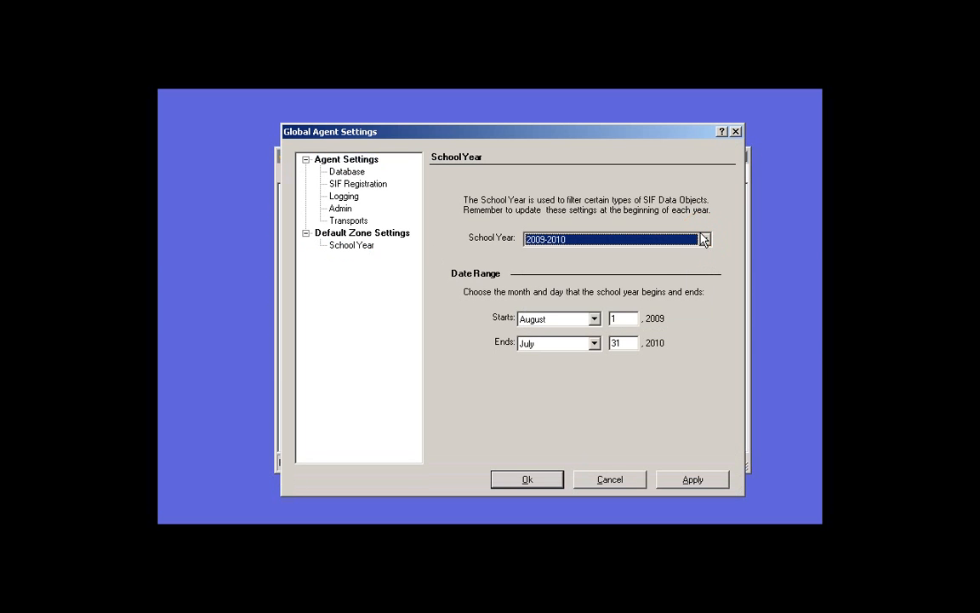
{"action": "left_click", "coordinate": [692, 482]}
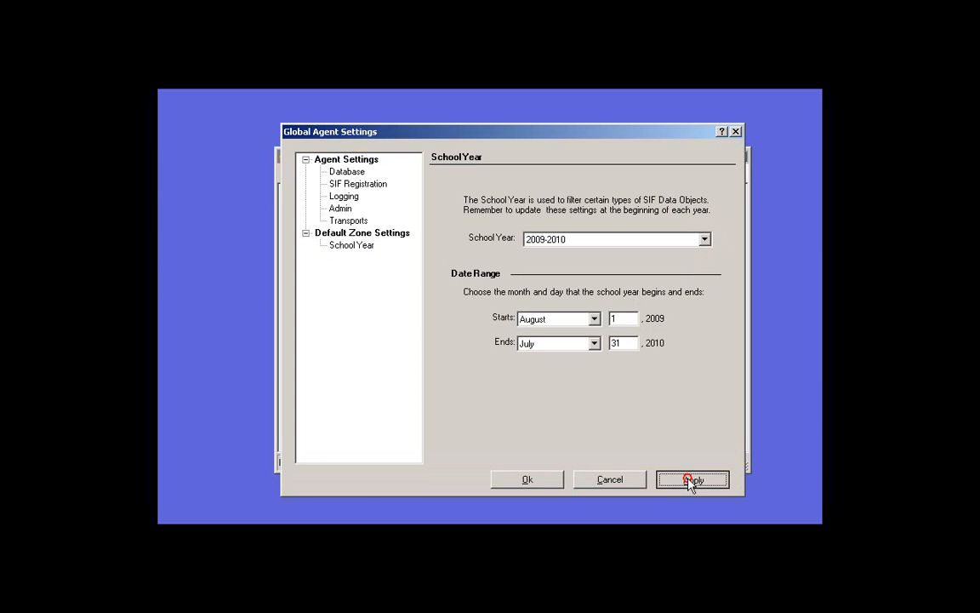
{"action": "left_click", "coordinate": [528, 480]}
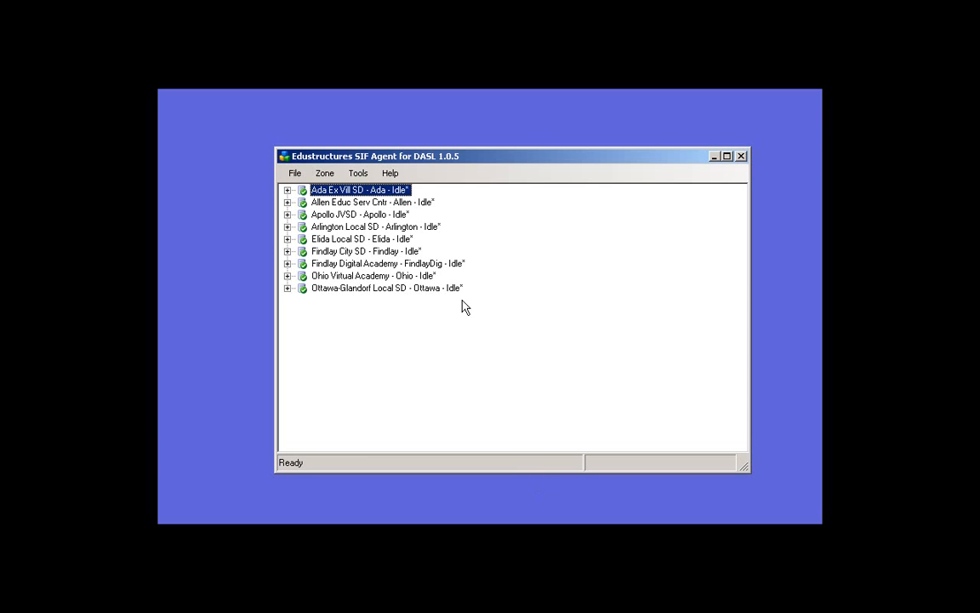
Shut down the agent again from the console and confirm stopping it
{"action": "left_click", "coordinate": [294, 174]}
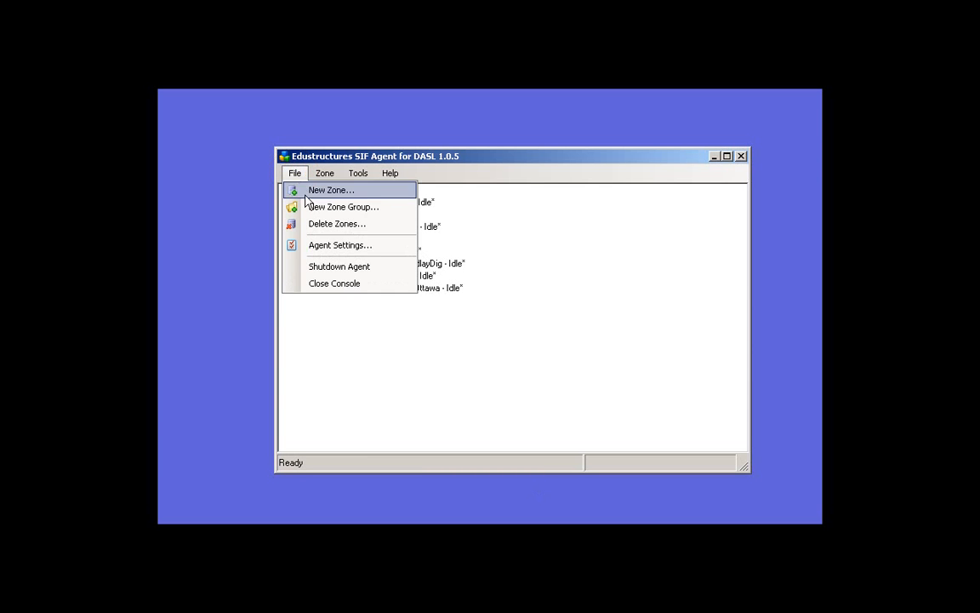
{"action": "left_click", "coordinate": [333, 268]}
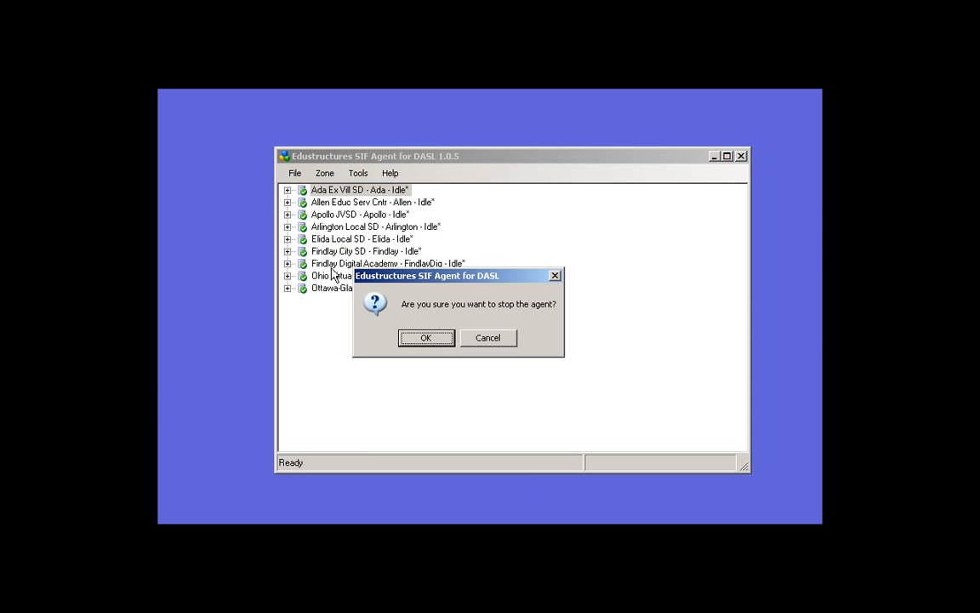
{"action": "left_click", "coordinate": [423, 338]}
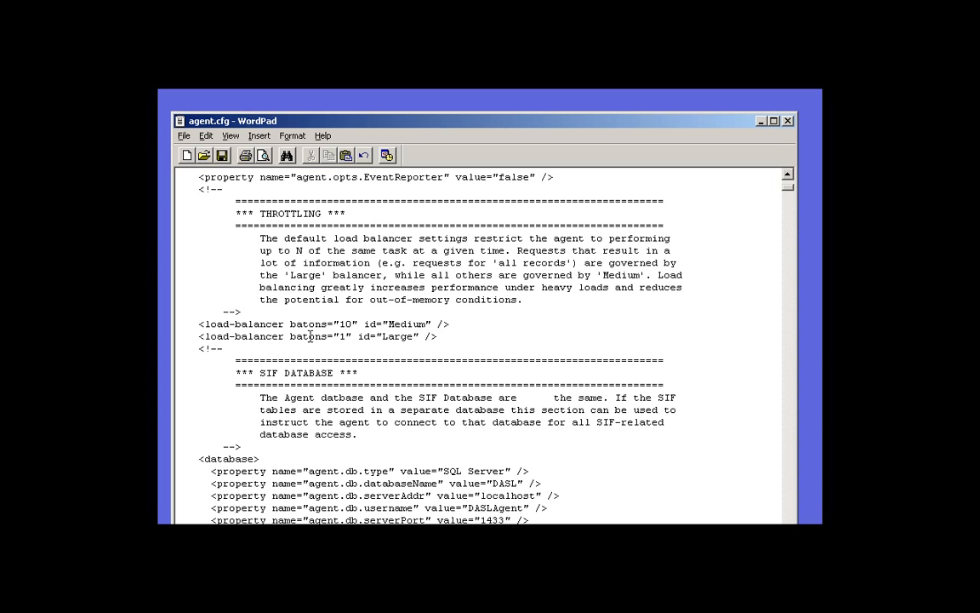
In agent.cfg, set the agent.opts.EventReporter property value to "true", save the file and close WordPad
{"action": "left_click", "coordinate": [534, 177]}
{"action": "left_click", "coordinate": [530, 177]}
{"action": "key", "text": "BackSpace"}
{"action": "key", "text": "BackSpace"}
{"action": "key", "text": "BackSpace"}
{"action": "key", "text": "BackSpace"}
{"action": "key", "text": "BackSpace"}
{"action": "type", "text": "true"}
{"action": "left_click", "coordinate": [223, 156]}
{"action": "left_click", "coordinate": [790, 121]}
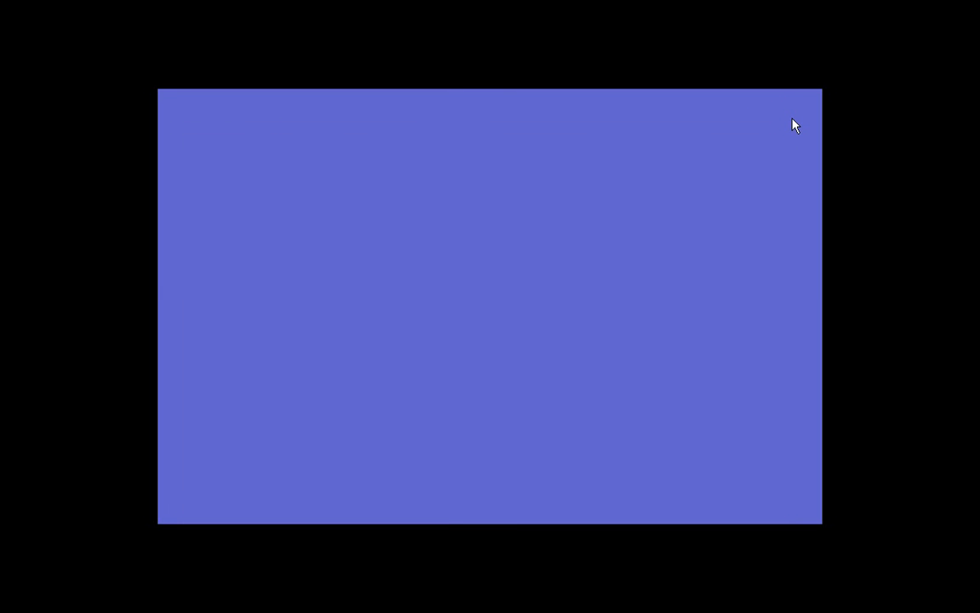